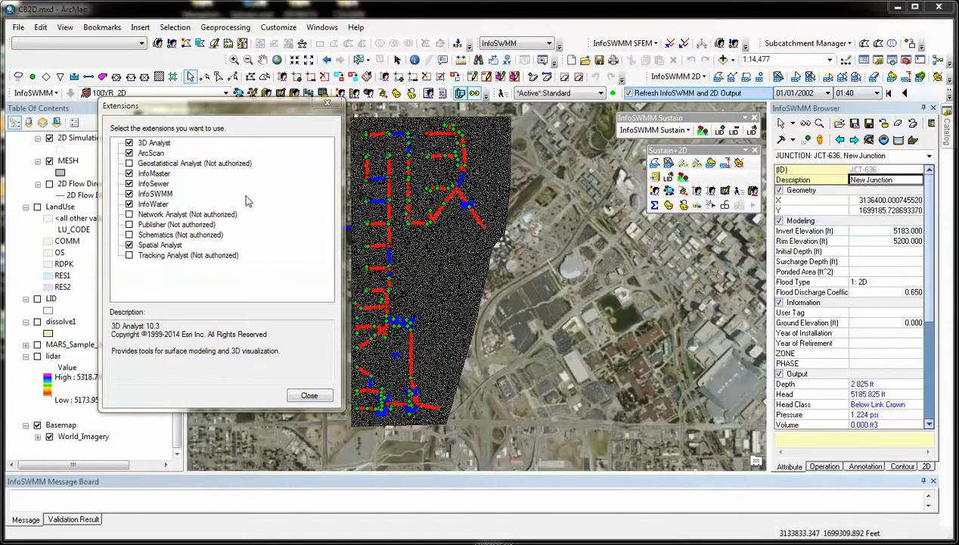
Close the extensions list and review the SUBS exchange cluster in the GIS Gateway
left_click(309, 397)
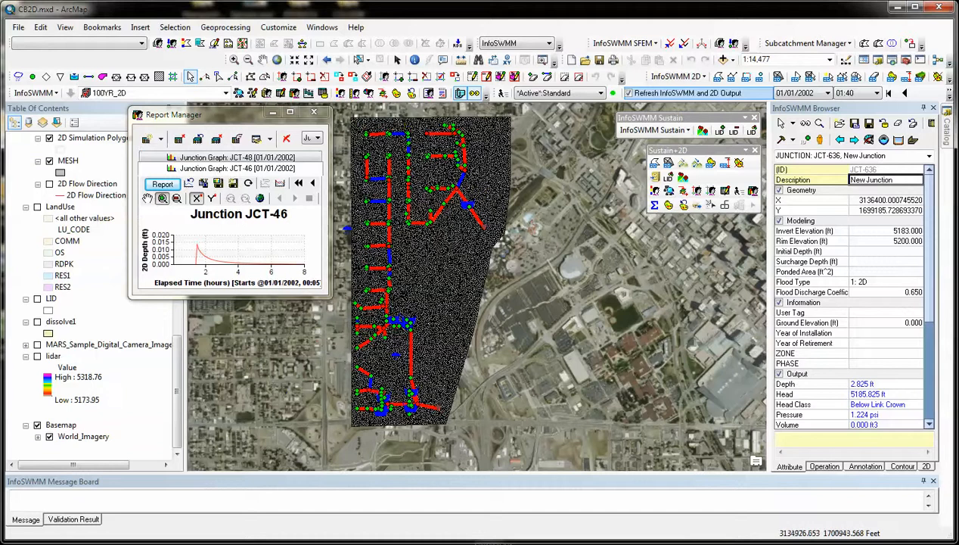
left_click(683, 193)
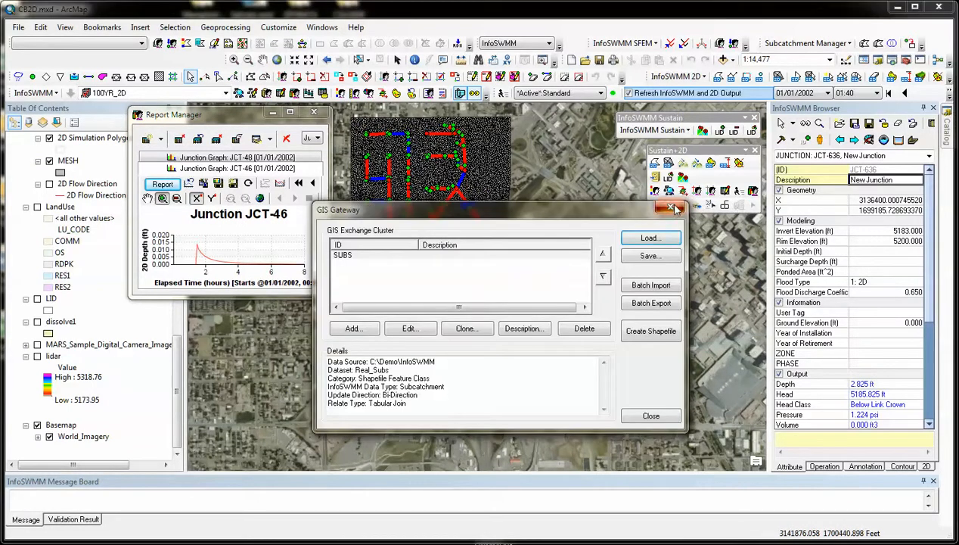
left_click(671, 206)
Review the element source options in the Domain Manager and the Facility Manager
left_click(697, 192)
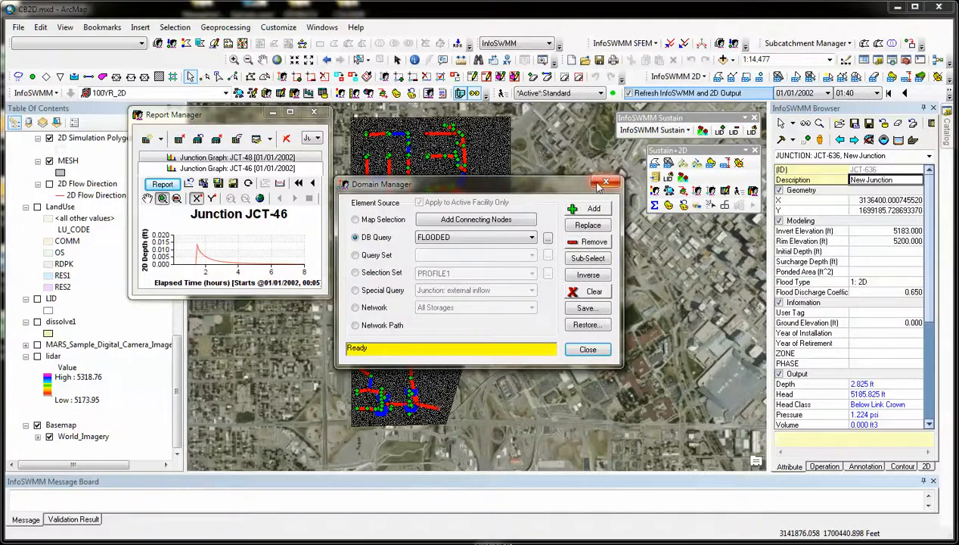
left_click(598, 182)
left_click(711, 192)
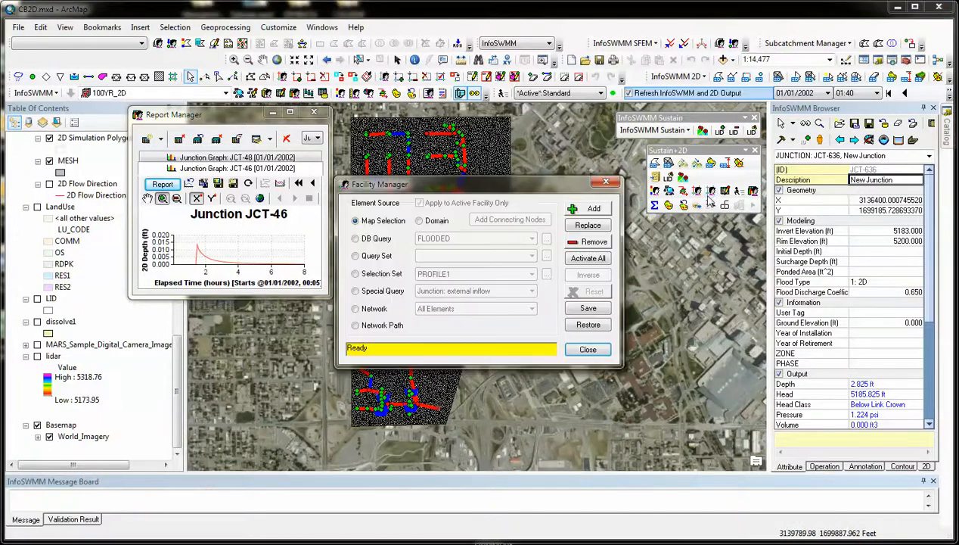
left_click(608, 183)
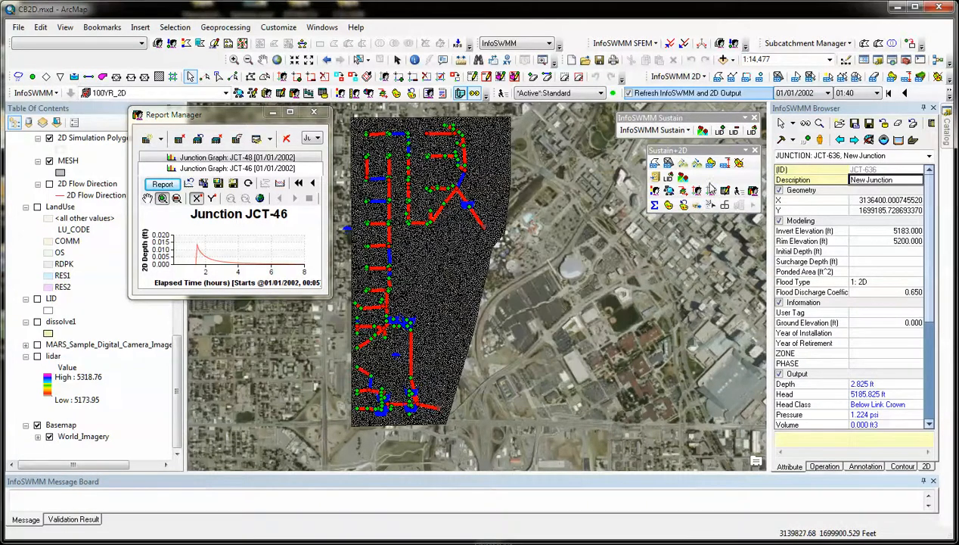
Open the Junction Hydraulic (Modeling) Data table, plot a data histogram of the Rim Elevation column, and close both
left_click(724, 192)
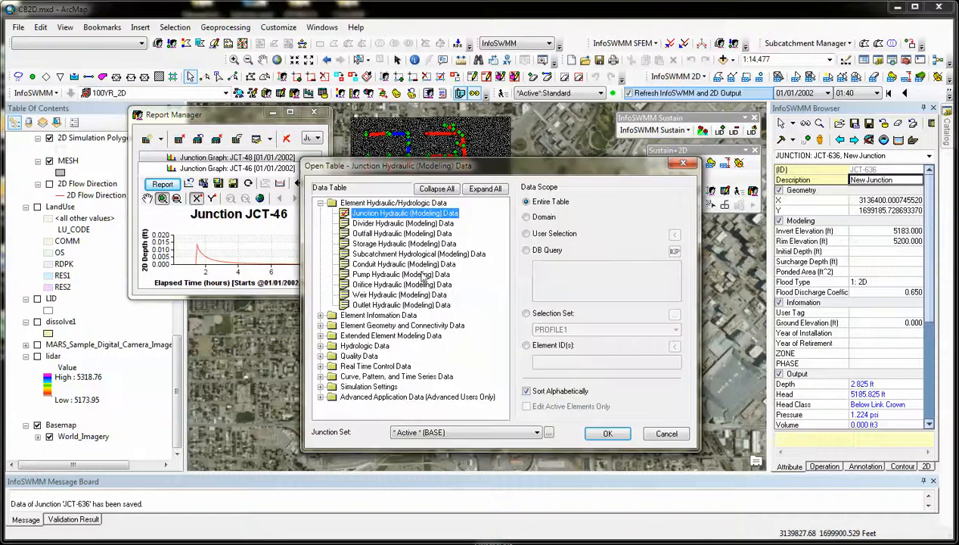
double_click(408, 213)
left_click(434, 108)
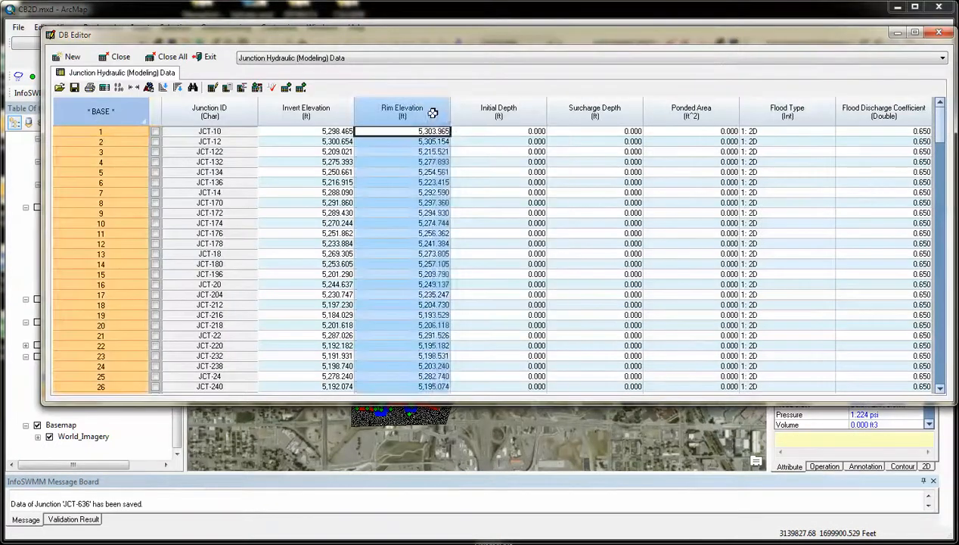
right_click(434, 114)
left_click(481, 338)
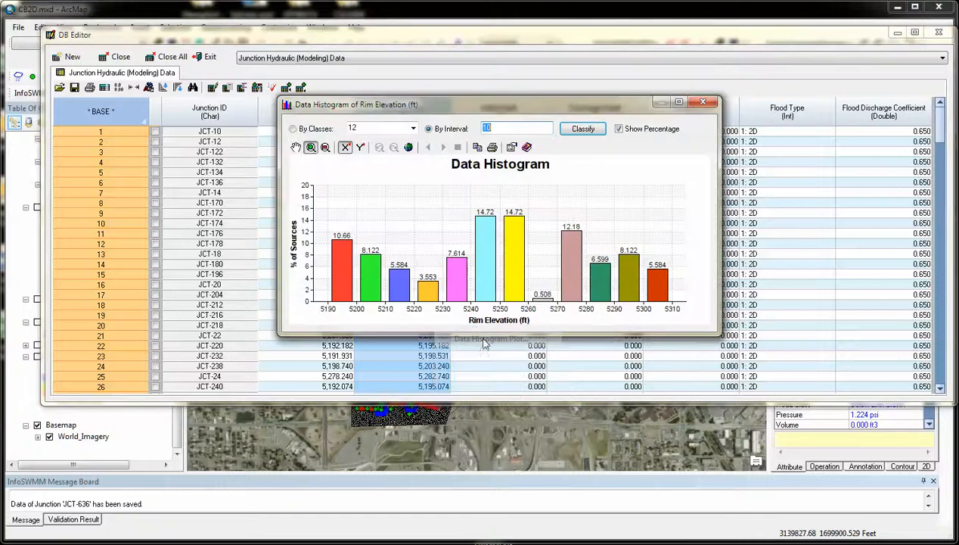
left_click(703, 102)
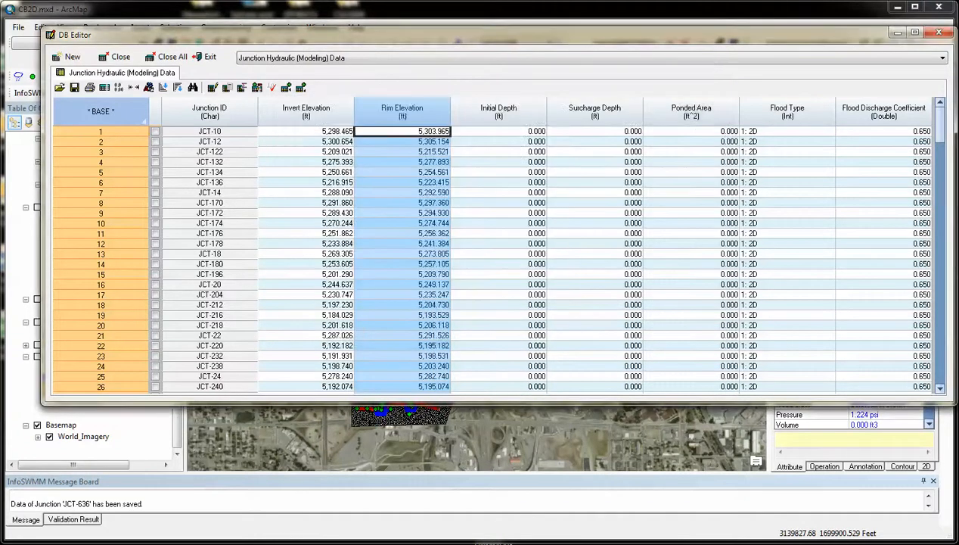
left_click(939, 32)
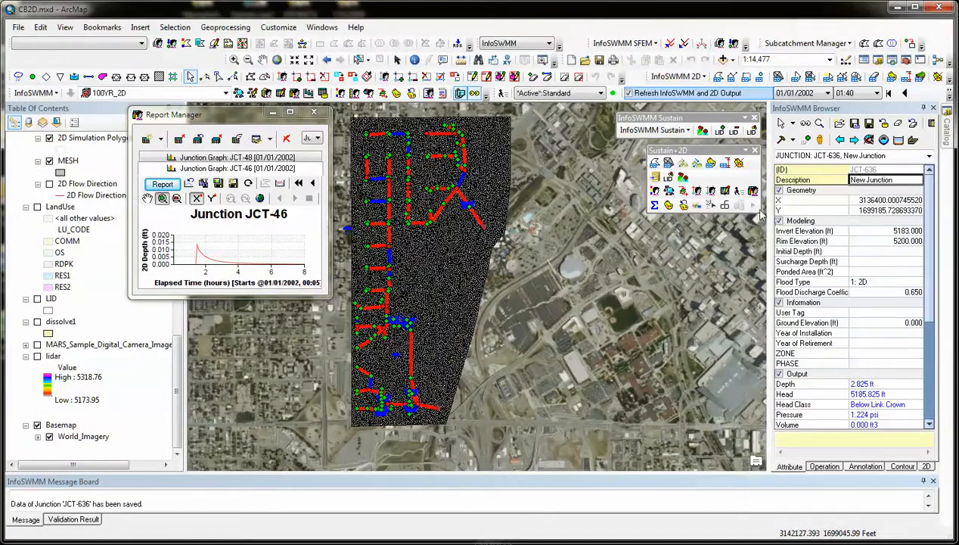
Review the simulation, climatology and report options of the active standard run in the Run Manager
left_click(744, 178)
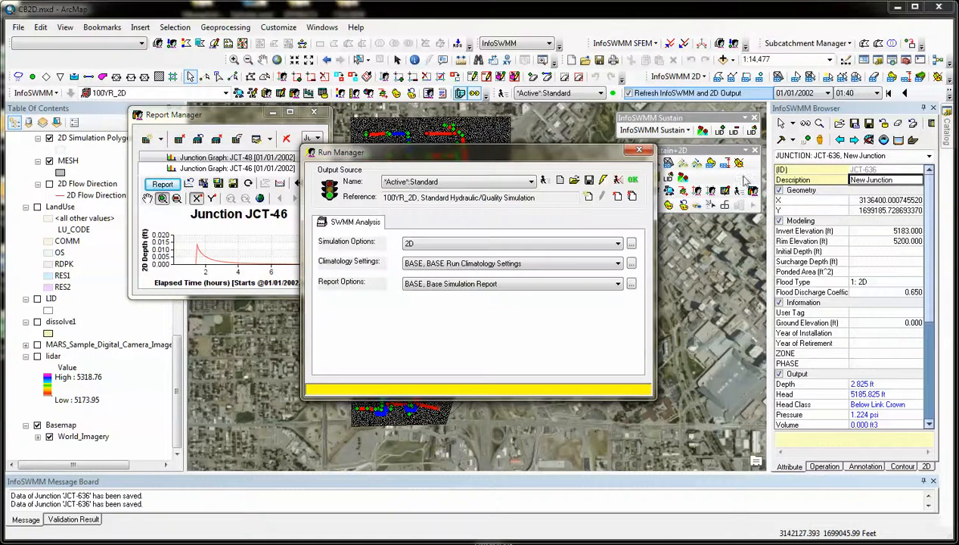
left_click(641, 152)
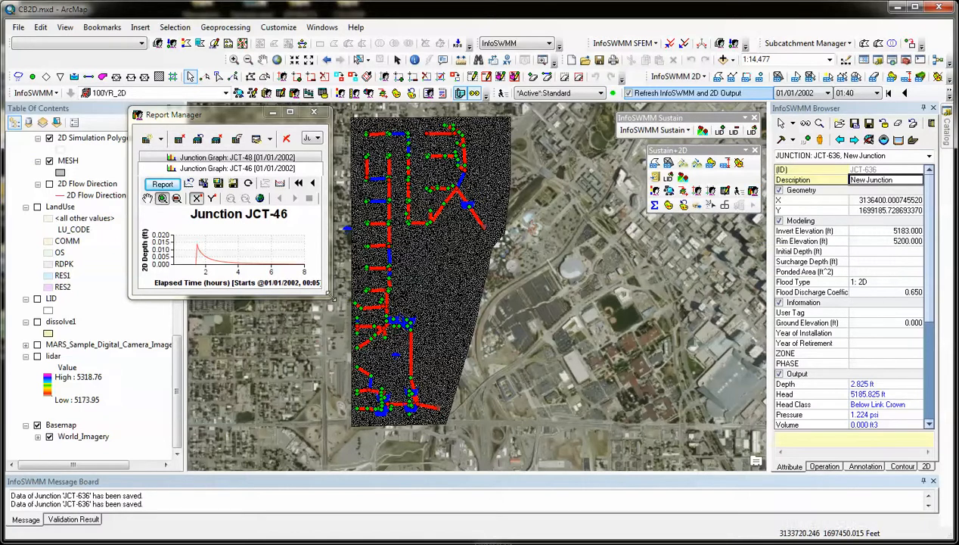
Enlarge the Report Manager, examine the output variables available for the Junction JCT-46 graph, and close the report
left_click_drag(333, 300, 550, 333)
left_click(532, 181)
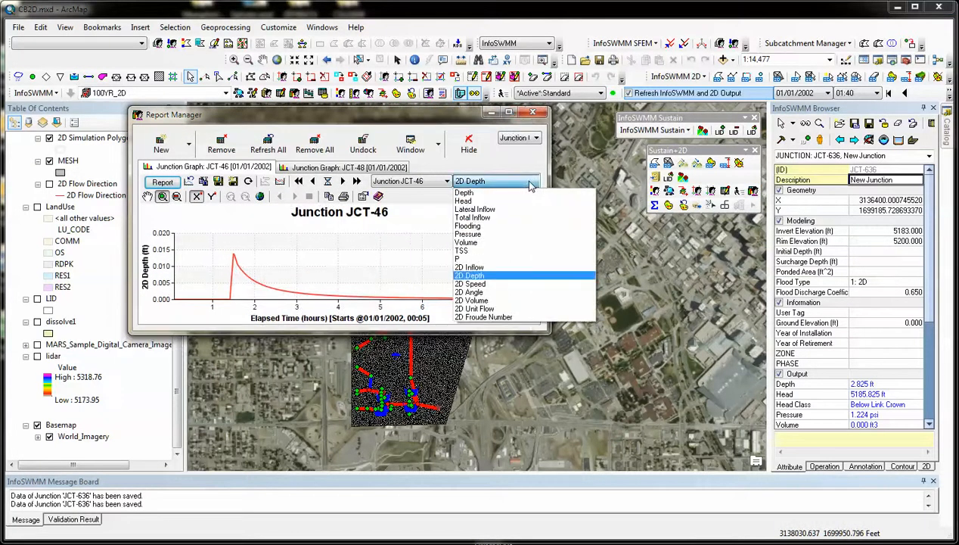
left_click(535, 114)
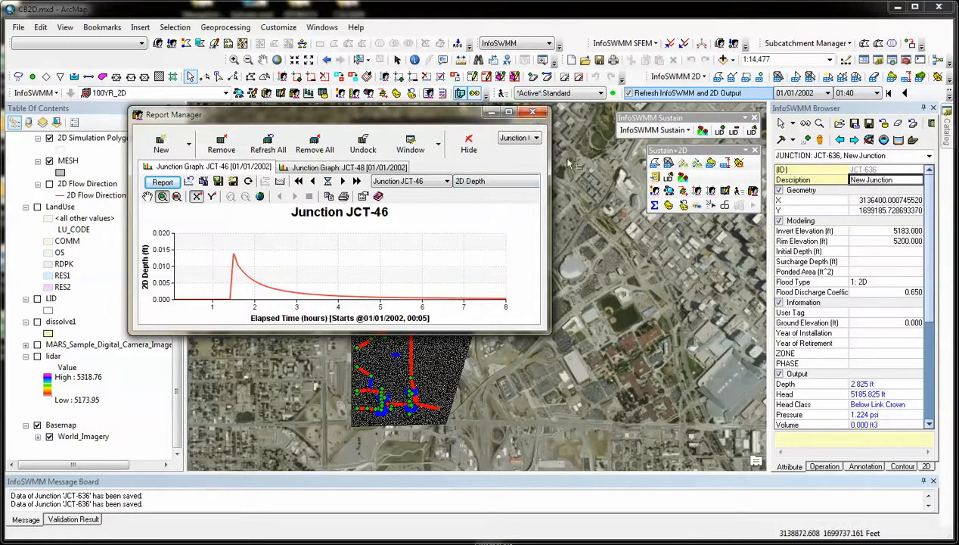
left_click(534, 114)
Review the settings of the Output Statistics Manager and the Append geoprocessing tool without running either
left_click(654, 204)
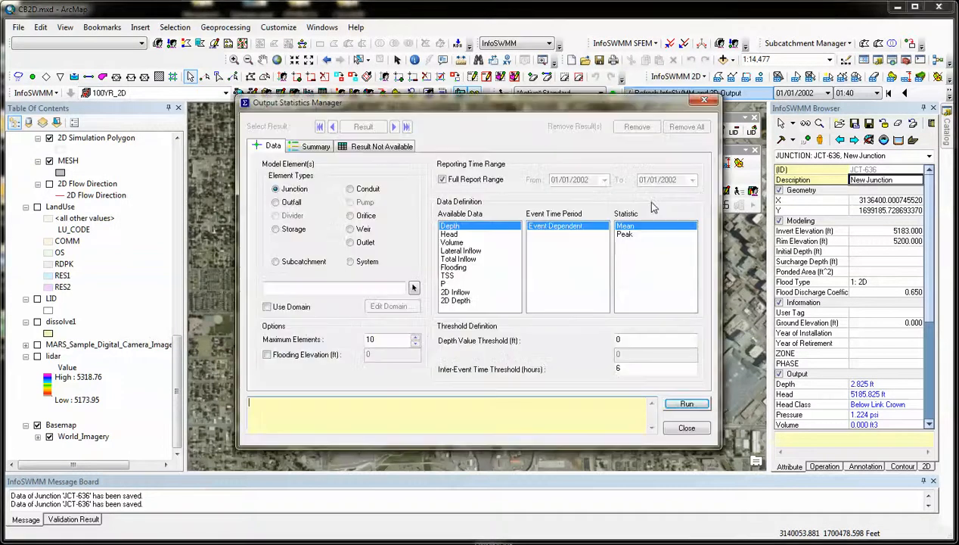
left_click(703, 101)
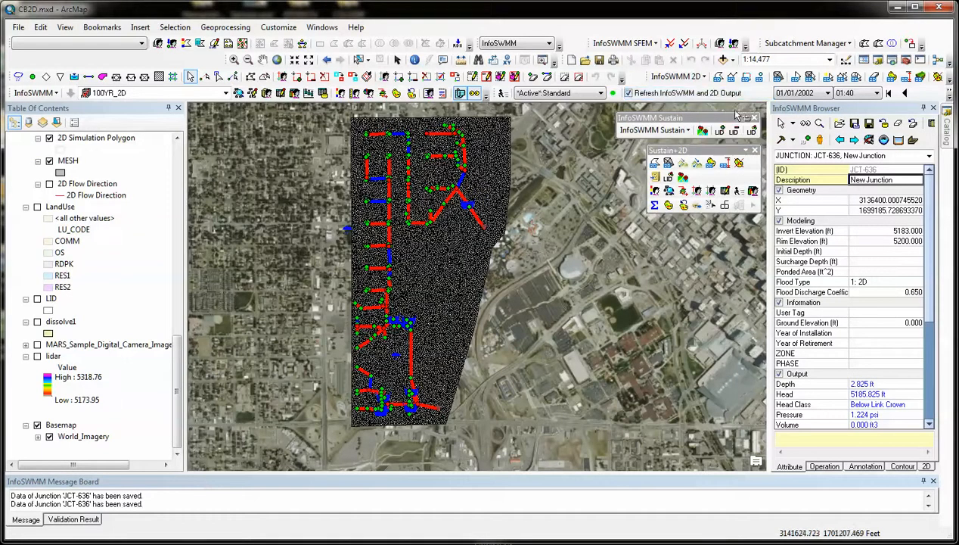
left_click(711, 208)
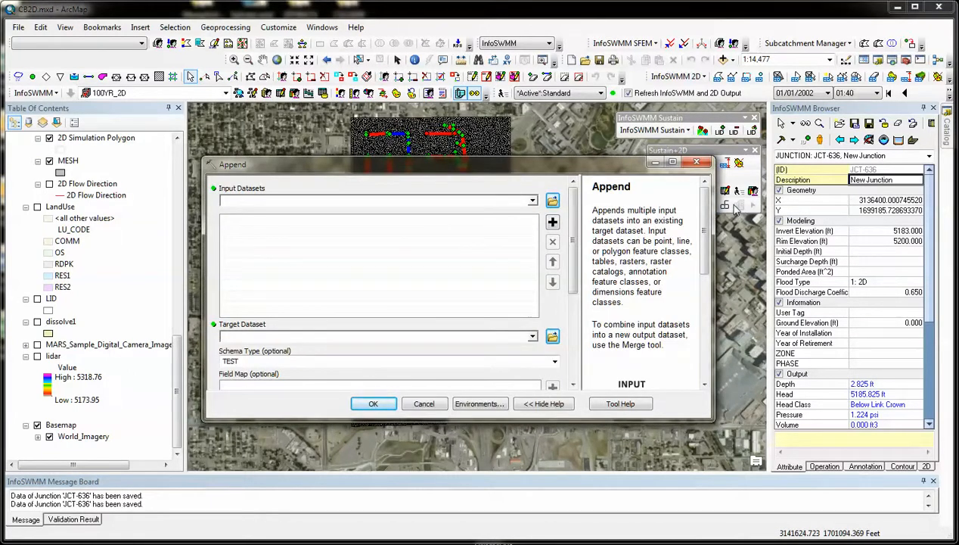
left_click(702, 165)
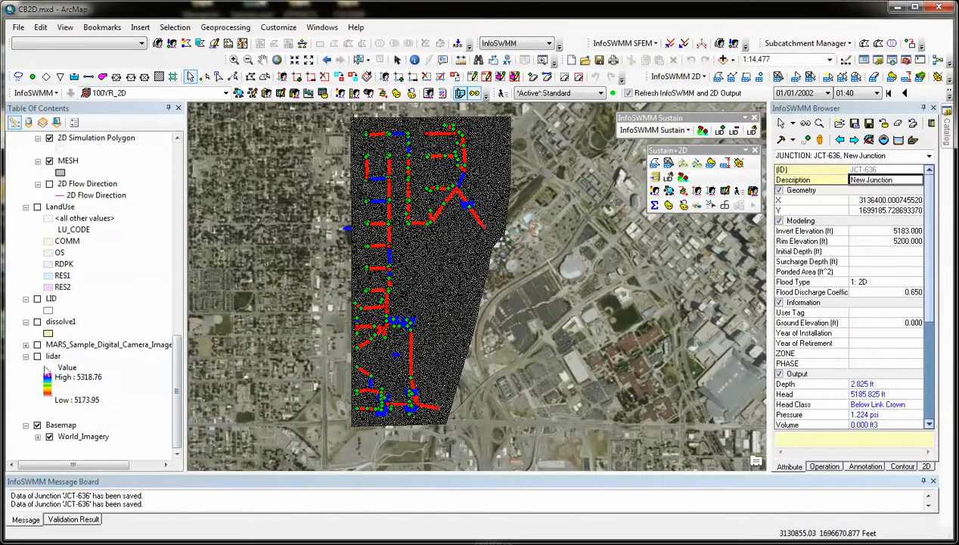
Show the dissolve1 building layer on the map to inspect it, and hide it again
left_click(37, 321)
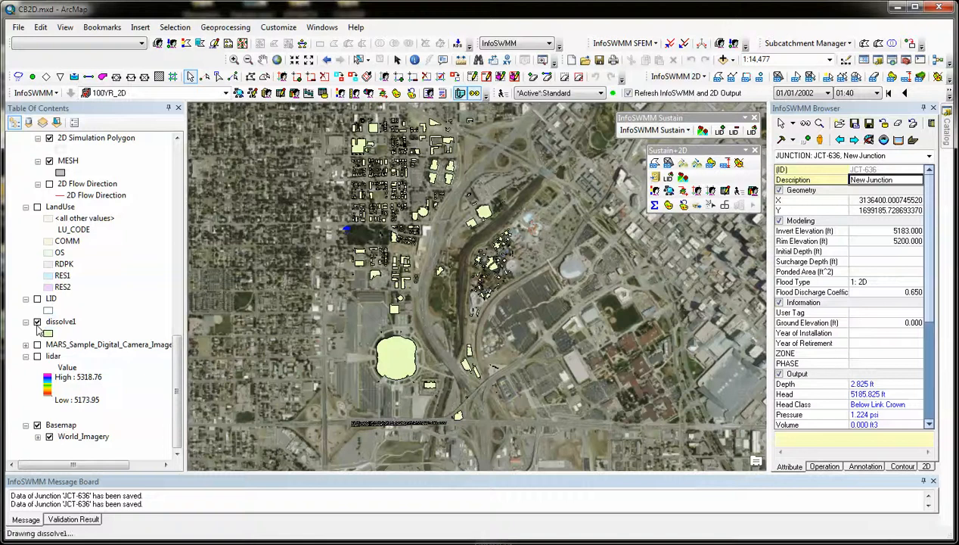
mouse_move(180, 345)
left_mouse_down()
mouse_move(176, 257)
mouse_move(177, 356)
left_mouse_up()
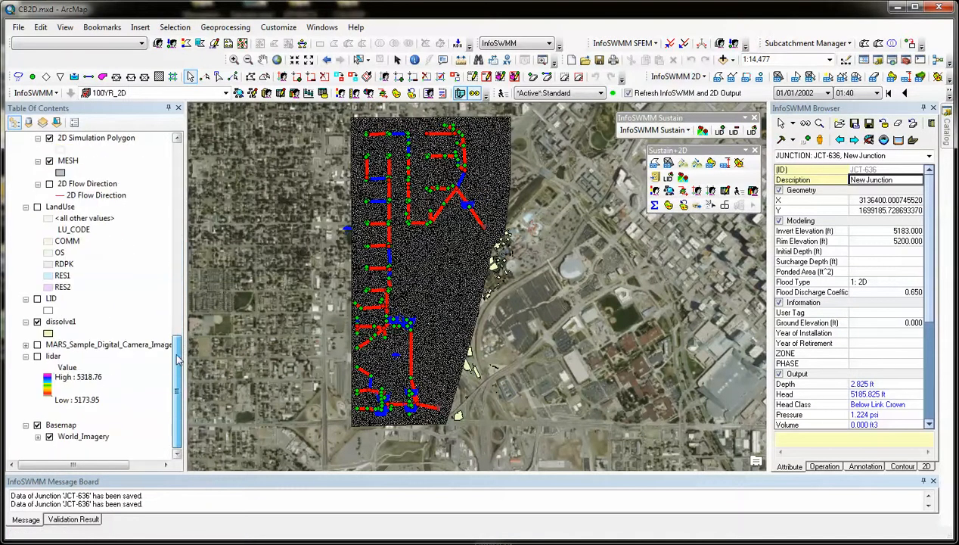
left_click(36, 323)
left_click(37, 321)
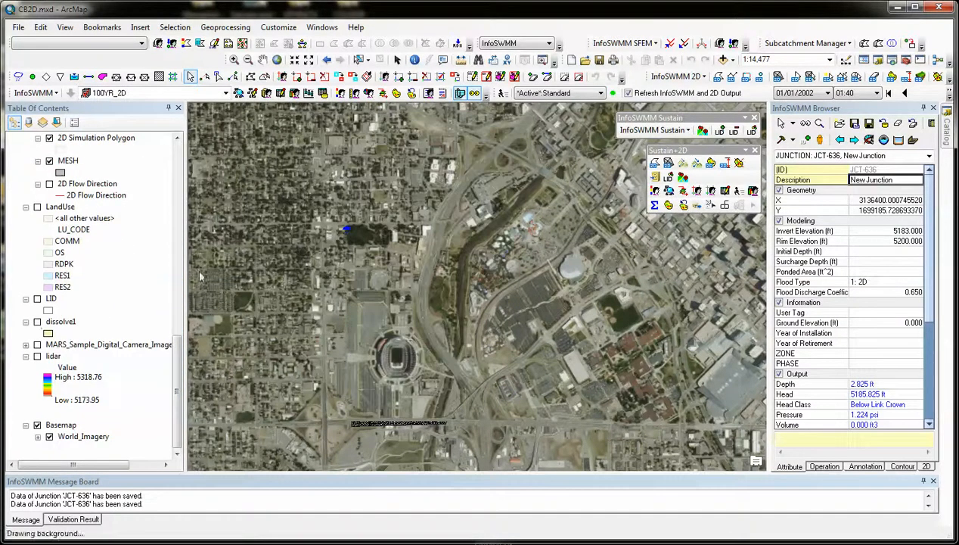
Display the MESH layer classified by MAX_DEPTH and review the junction Map Display classes
left_click(724, 165)
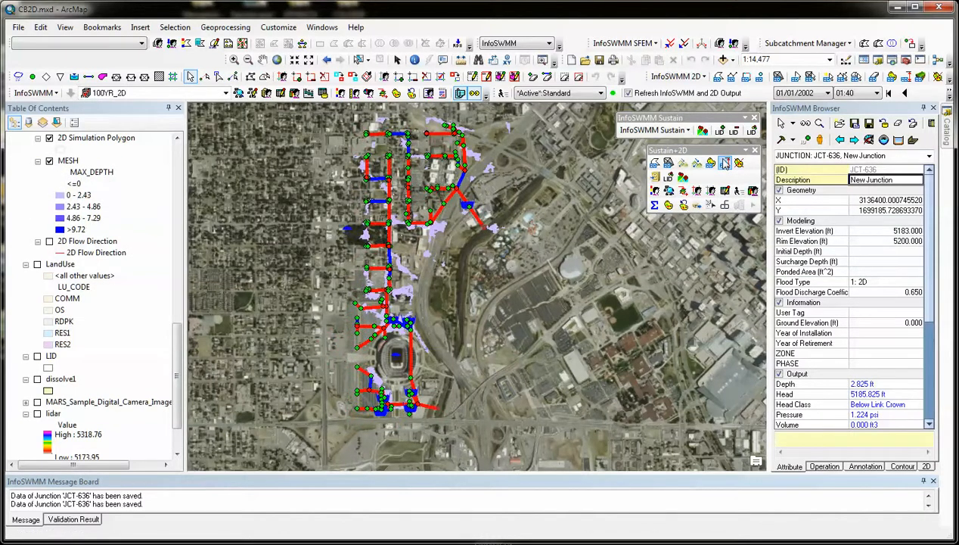
left_click(671, 207)
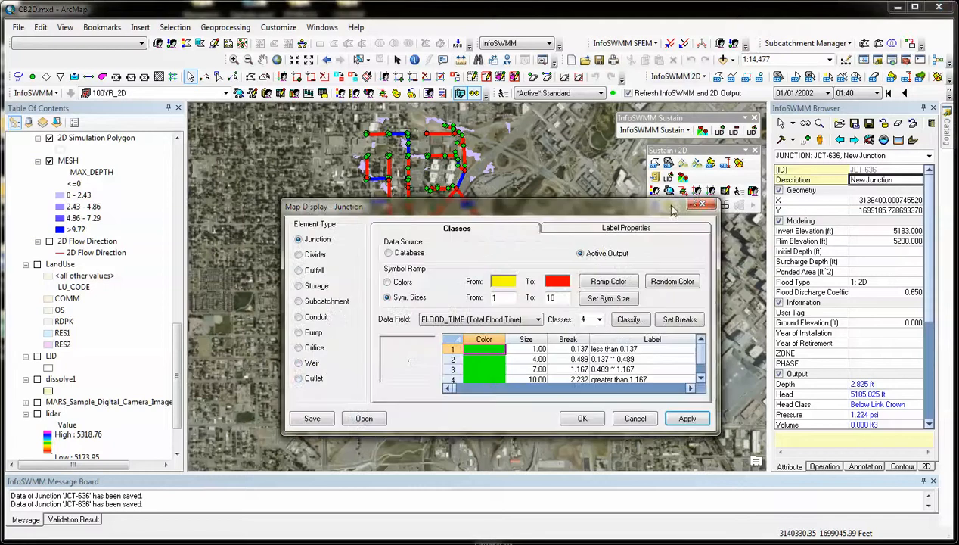
left_click(703, 204)
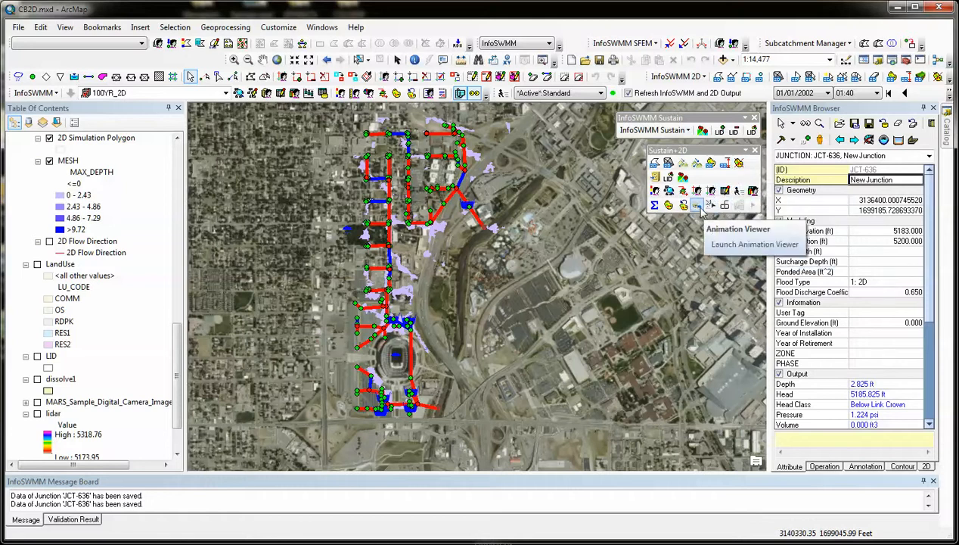
Launch the Animation Viewer for 100YR_2D5MinNew, advance the flood animation to Day 0, 08:00, and close the viewer
left_click(698, 208)
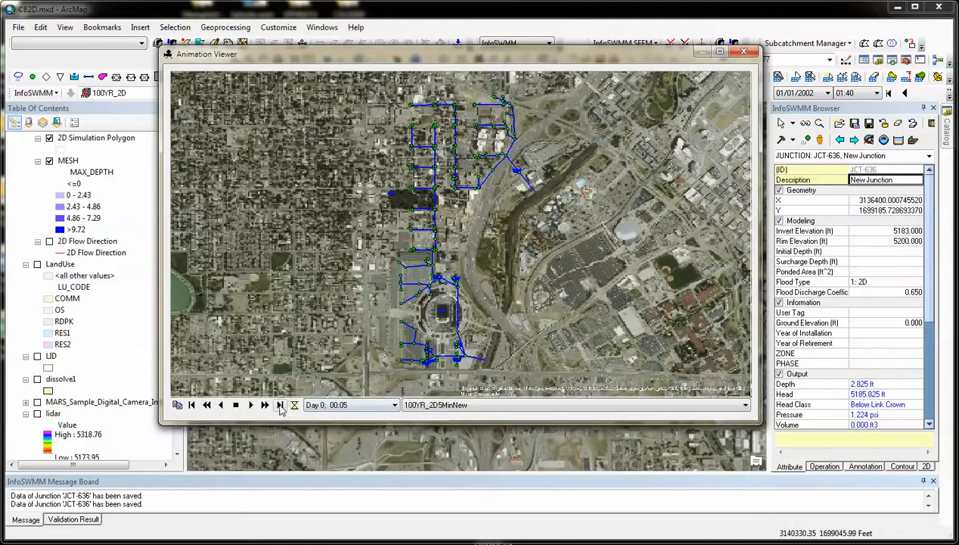
left_click(264, 405)
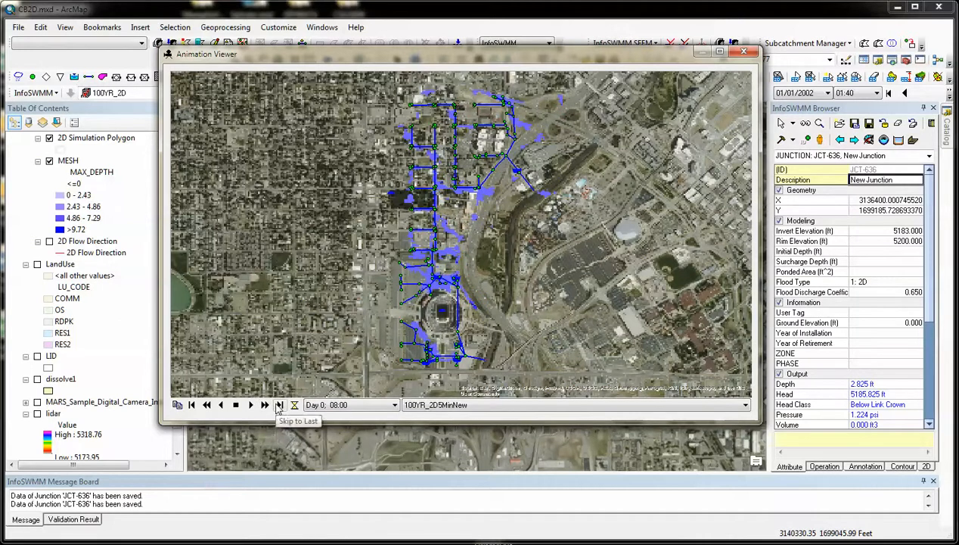
left_click(745, 53)
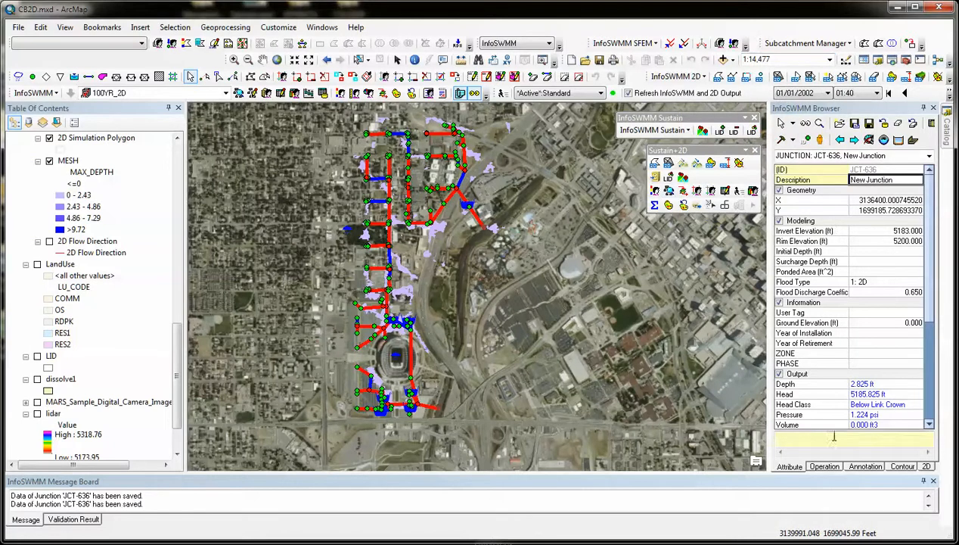
Open the AQUIFER-1 definition from the model's operation data, review its groundwater parameters, and close it
left_click(824, 467)
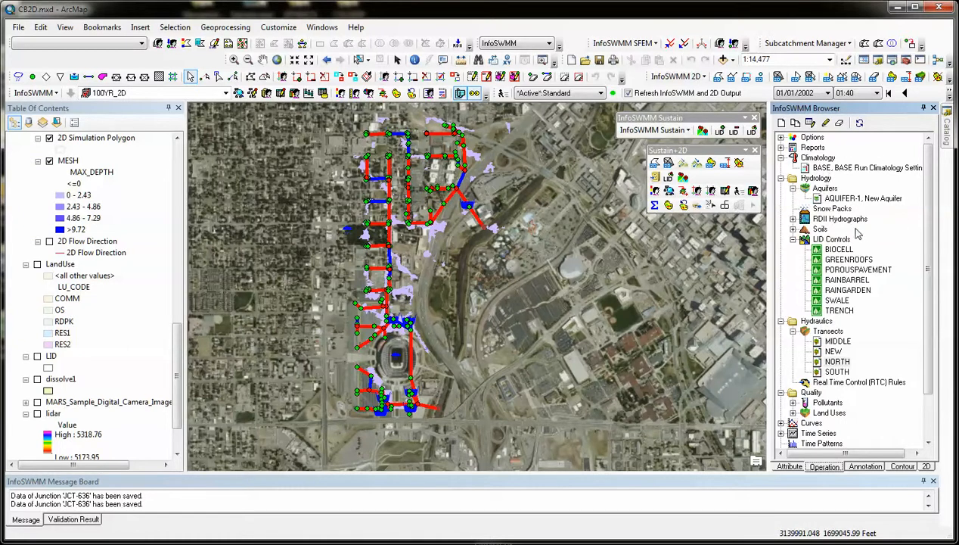
left_click(837, 198)
double_click(838, 198)
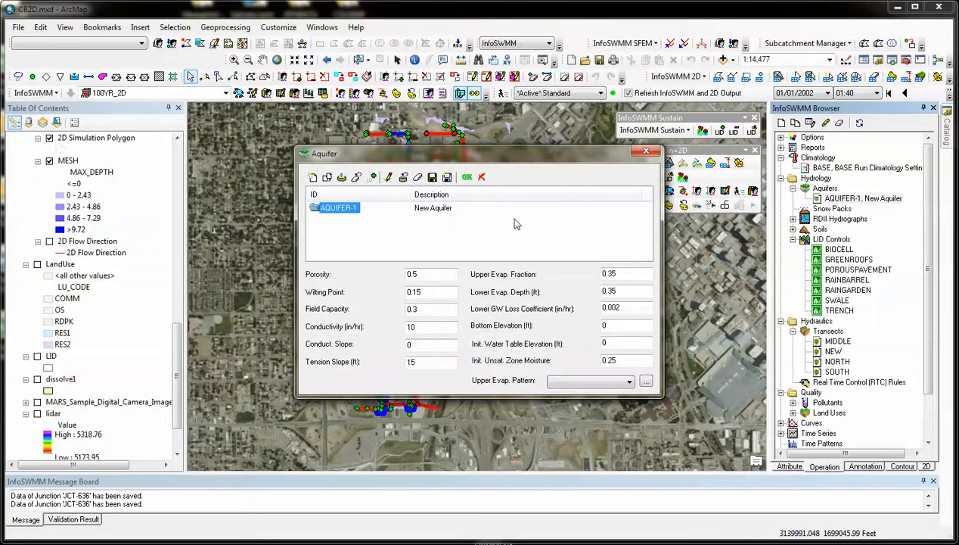
left_click(467, 179)
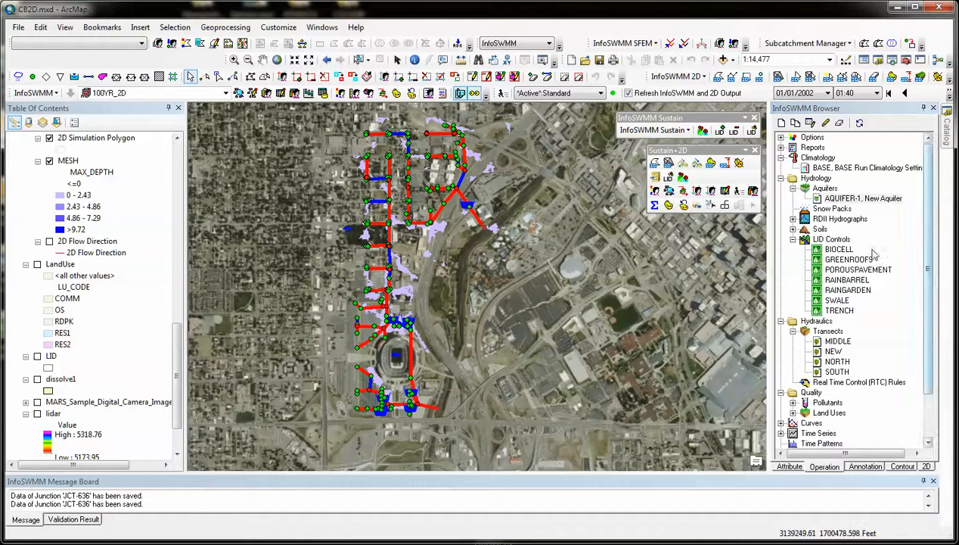
Open the LID Control definitions and examine the BIOCELL, GREENROOFS, POROUSPAVEMENT, RAINBARREL and TRENCH process layers
left_click(832, 250)
double_click(833, 250)
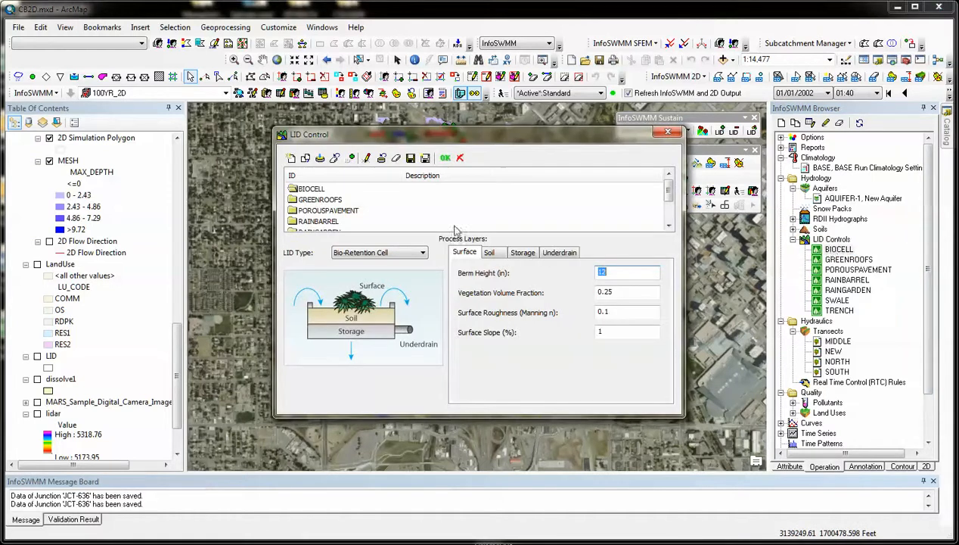
left_click(313, 200)
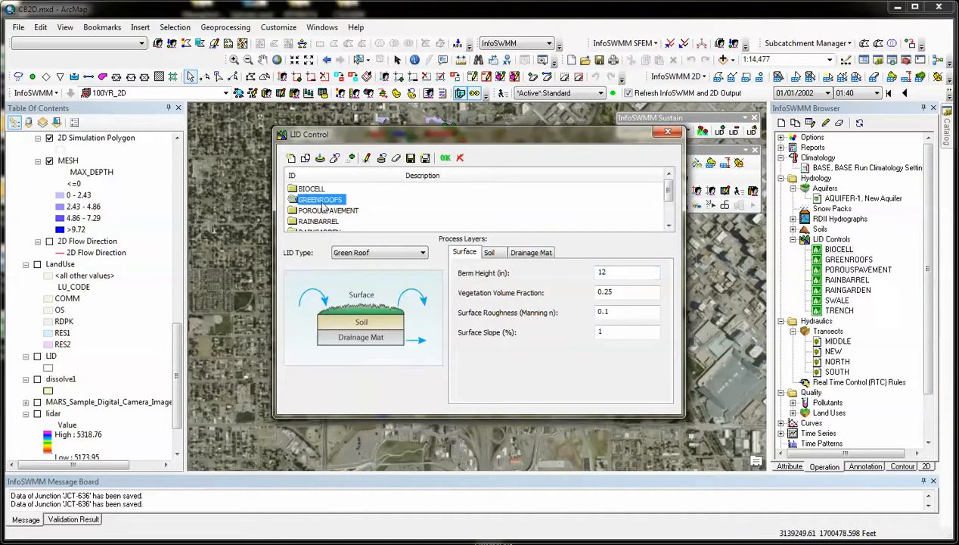
left_click(326, 211)
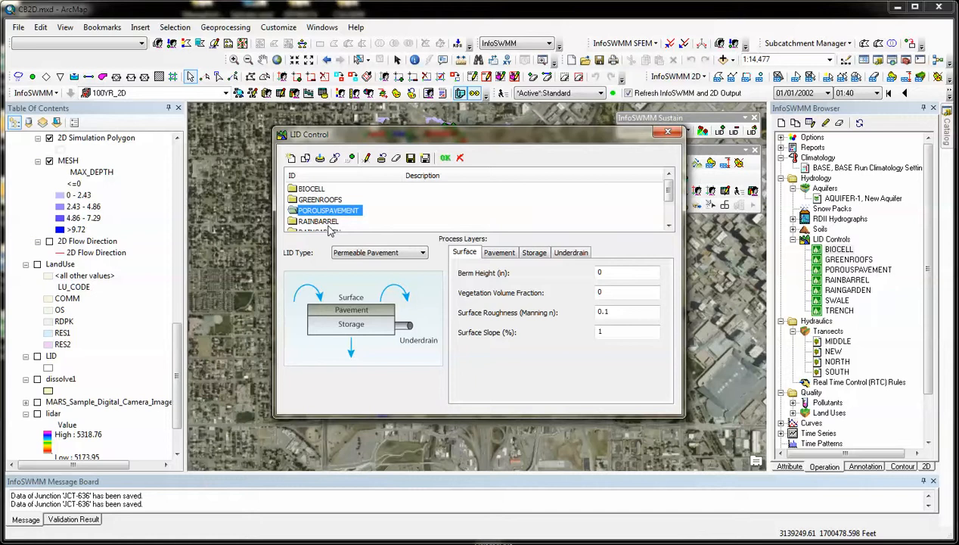
left_click(327, 222)
left_click(668, 221)
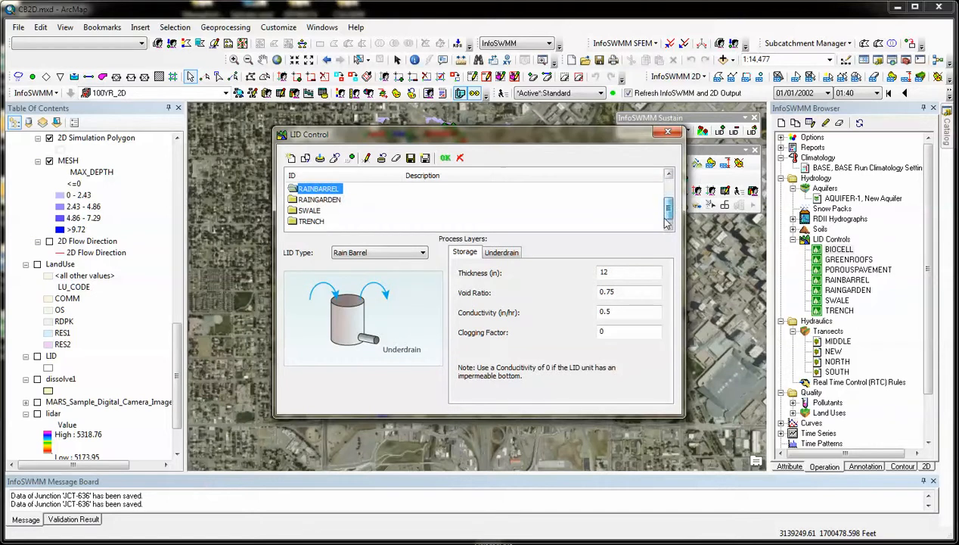
left_click(310, 221)
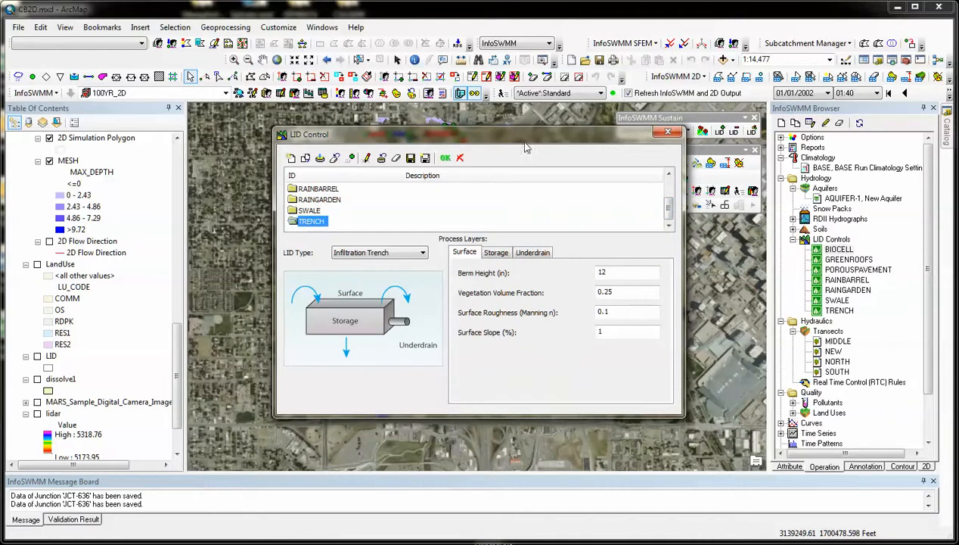
Close the LID Control definitions and bring up the choice of LID types to add in the Sustain Siting Manager
left_click(445, 157)
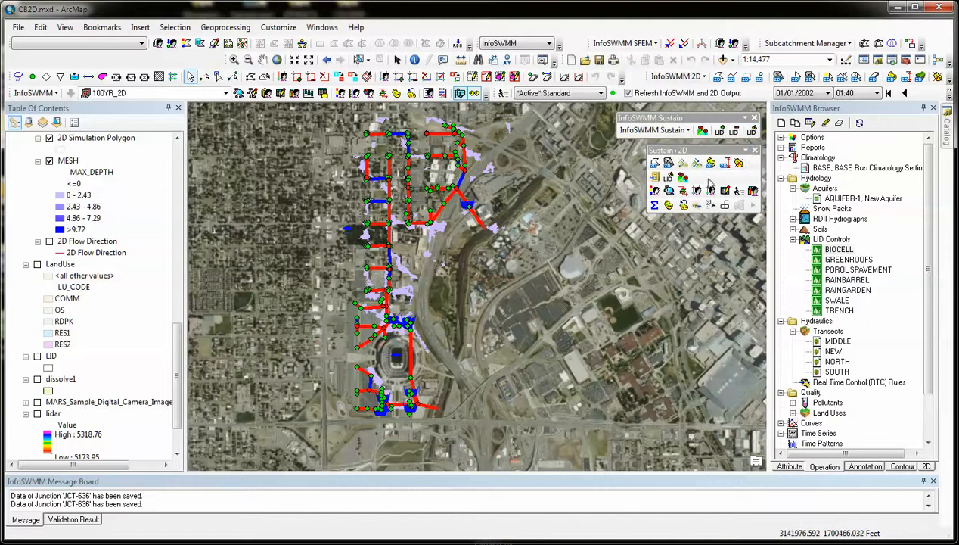
left_click(682, 177)
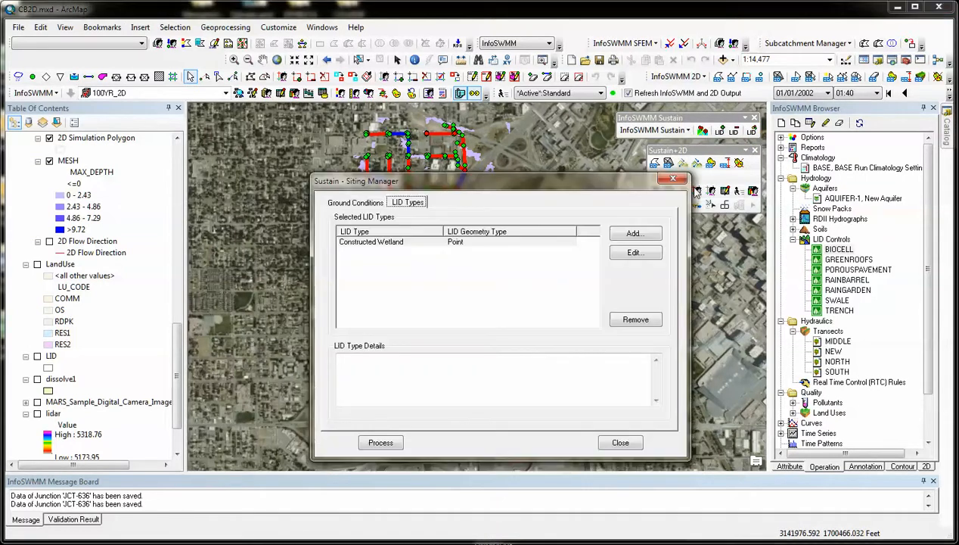
left_click_drag(501, 180, 439, 158)
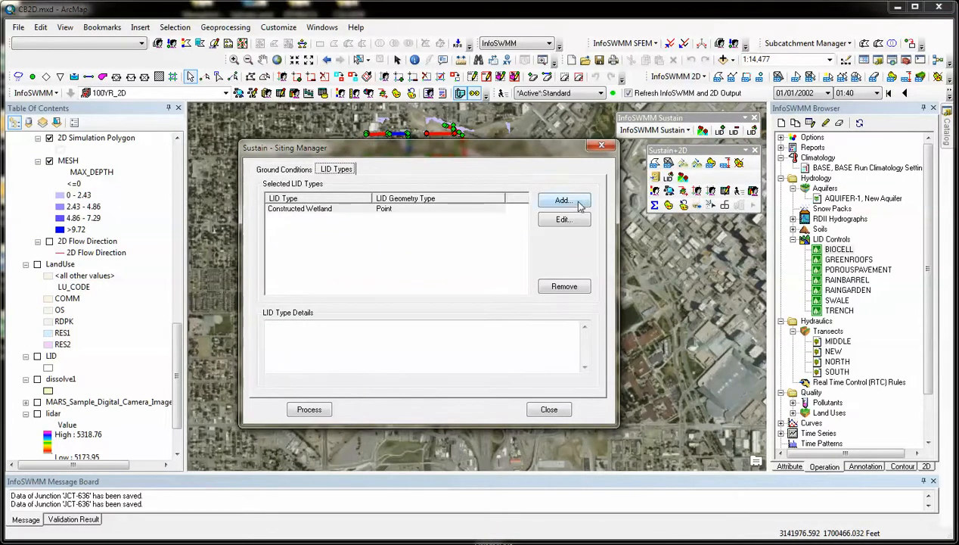
left_click(564, 201)
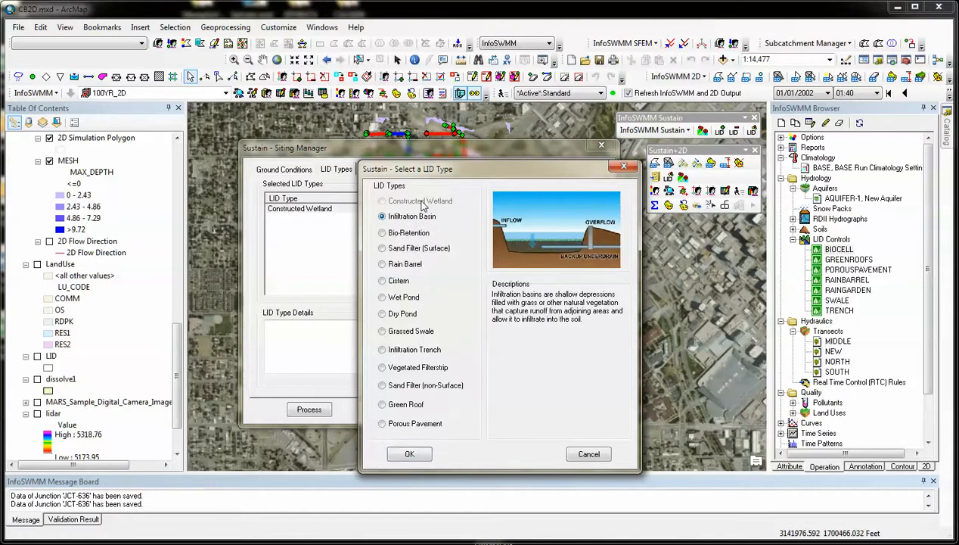
Review the descriptions of the available LID types from Bio-Retention through Porous Pavement, and leave the selection without adding one
left_click(415, 232)
left_click(414, 249)
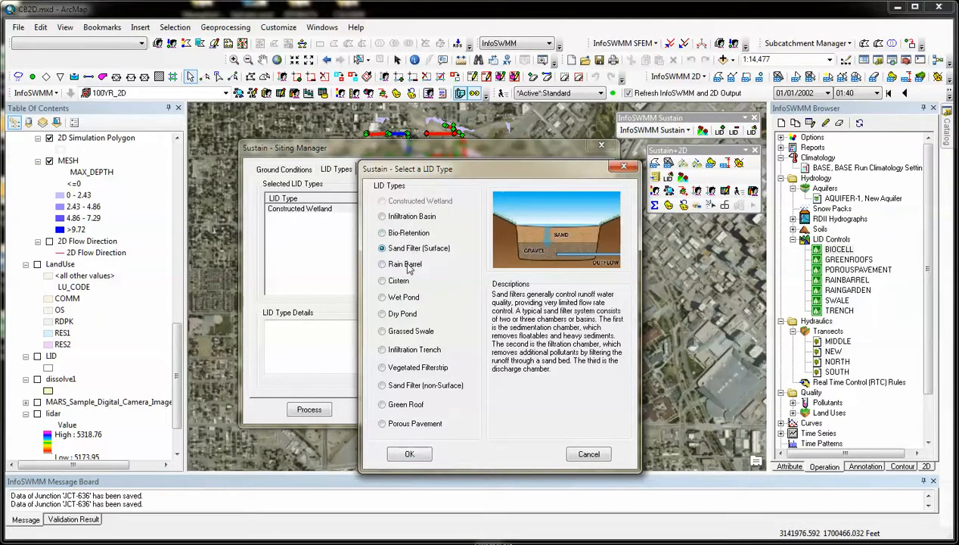
left_click(406, 264)
left_click(401, 280)
left_click(410, 299)
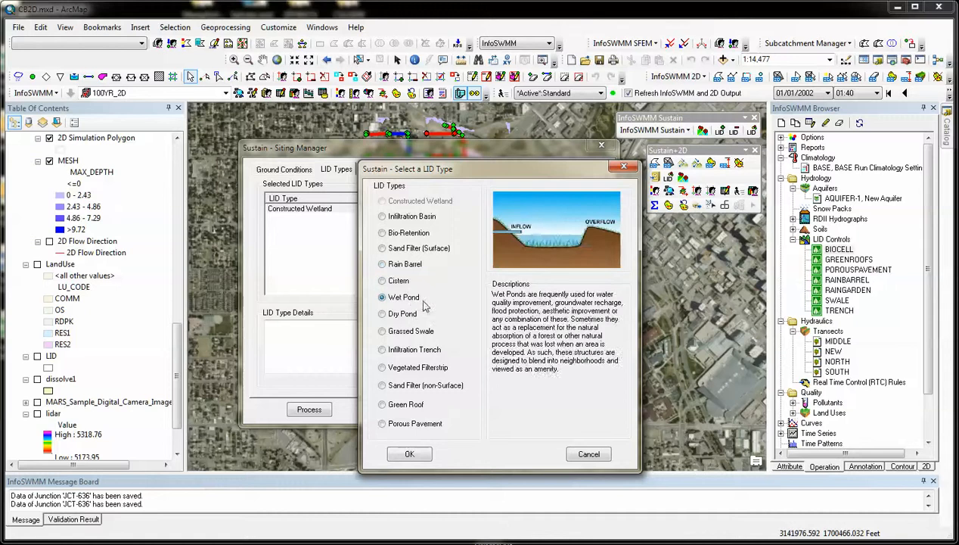
left_click(413, 315)
left_click(413, 330)
left_click(428, 350)
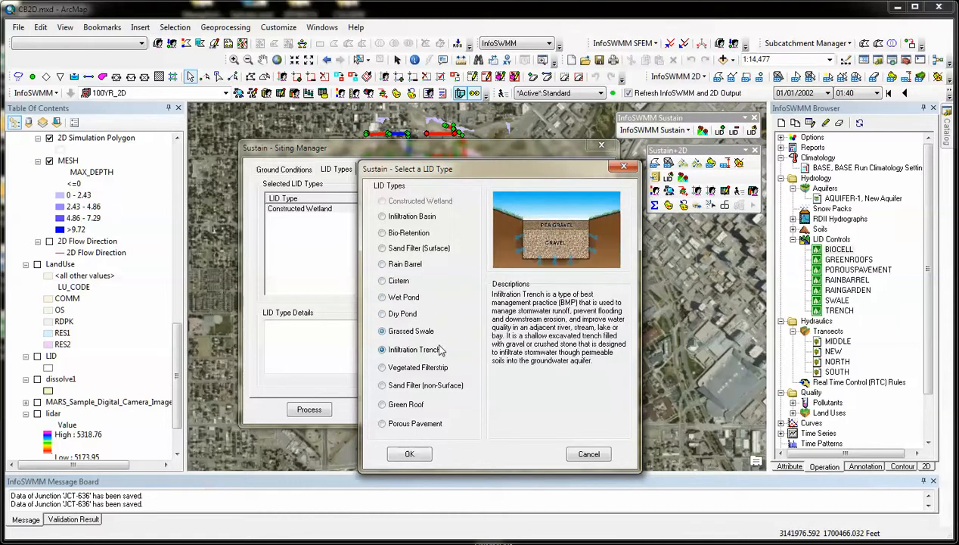
left_click(405, 370)
left_click(412, 405)
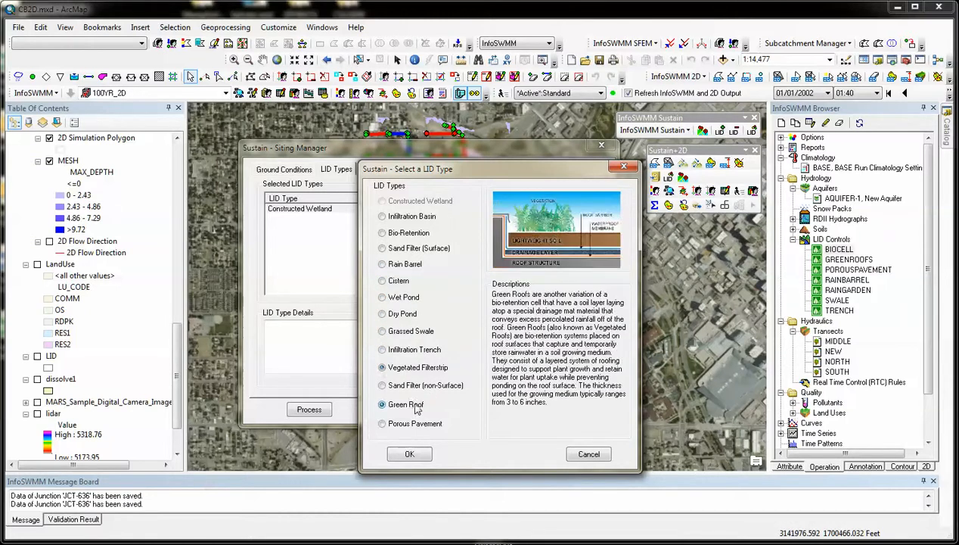
left_click(423, 424)
left_click(584, 453)
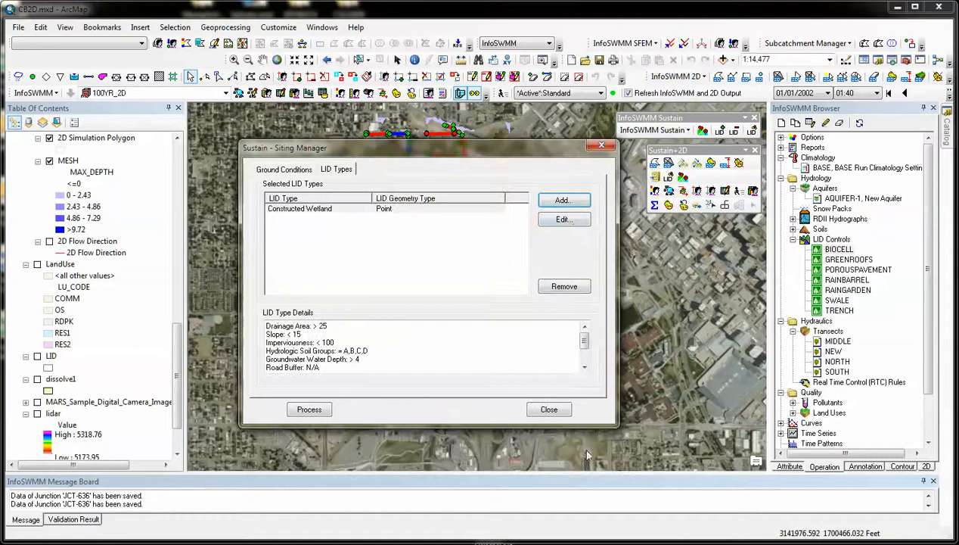
Inspect the siting criteria of the Constructed Wetland LID type, cancel without changes, and close the Siting Manager
left_click(558, 219)
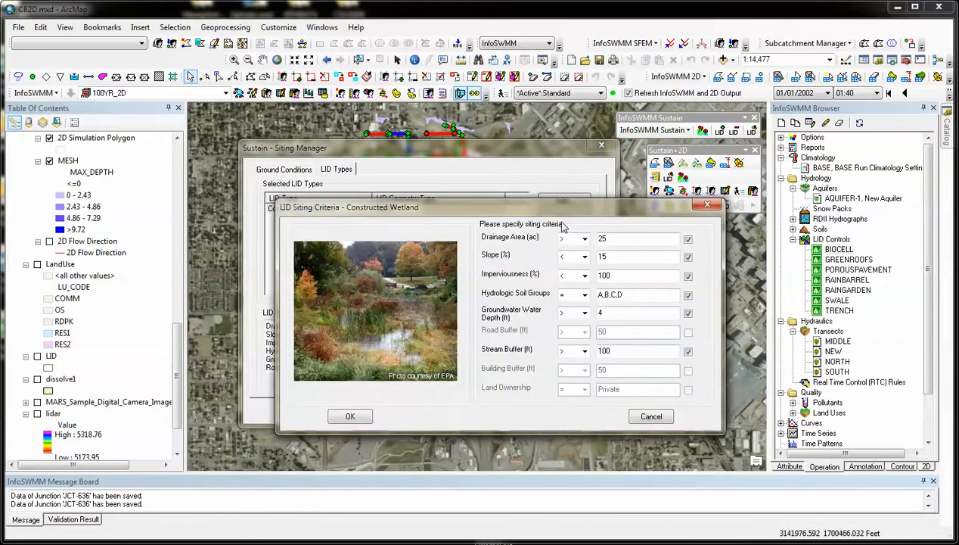
left_click(654, 421)
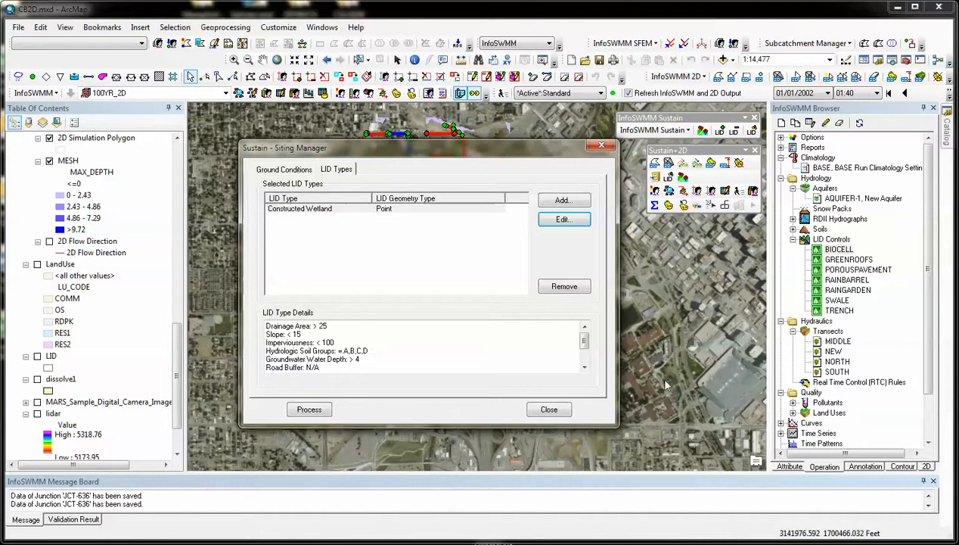
left_click(594, 145)
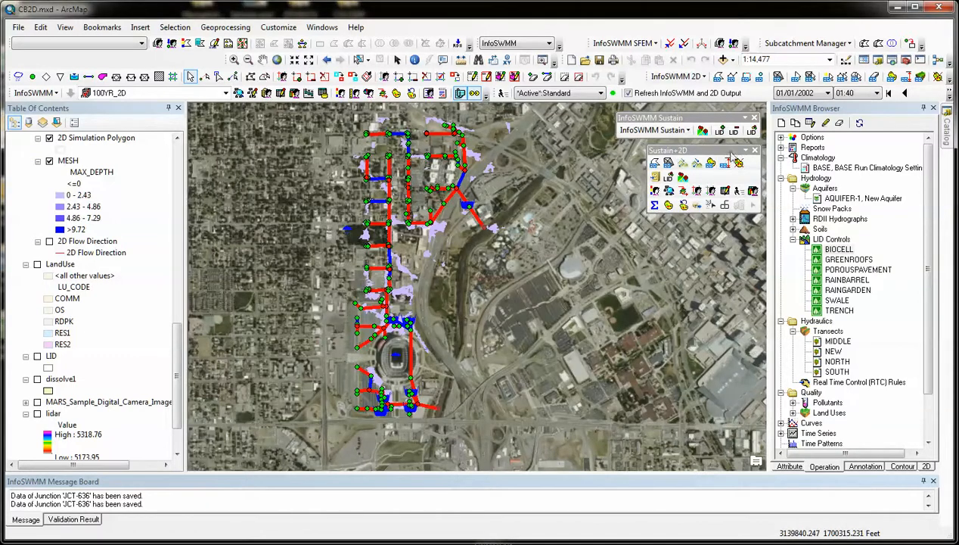
Open the Sustain Optimizer, review the runoff and pollutant optimization targets for the subcatchment, and close it
left_click(668, 177)
left_click(386, 211)
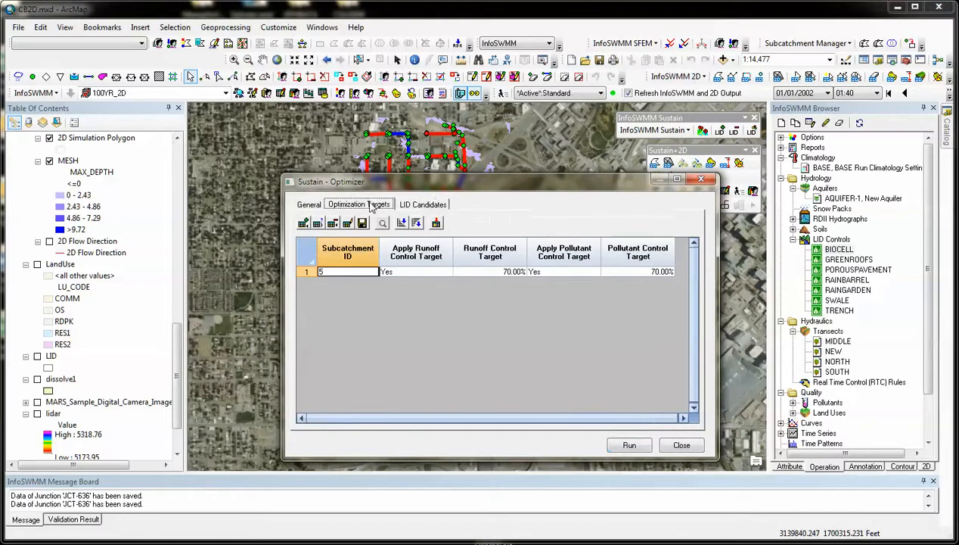
left_click(682, 445)
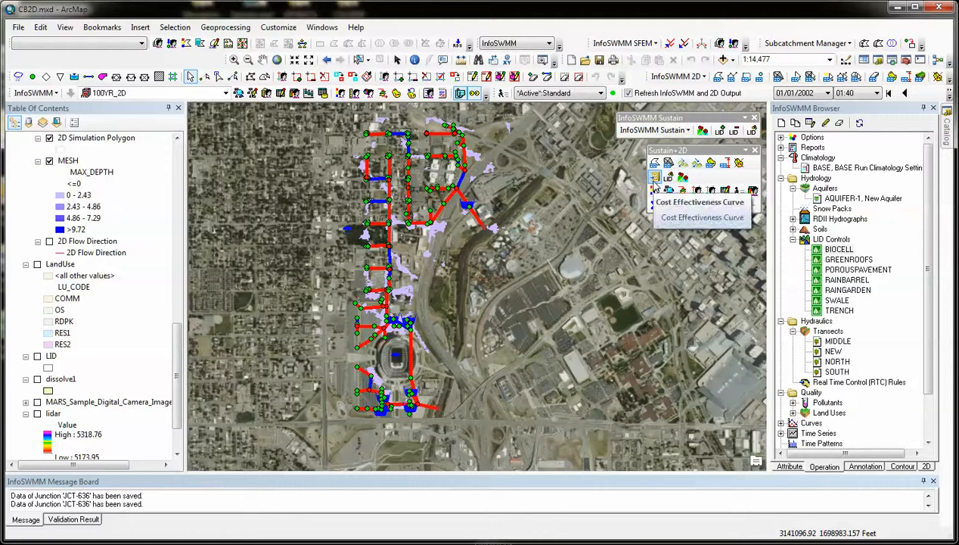
Display the Cost Effectiveness Curve for subcatchment 5, enlarge its window to examine the runoff reduction graph, and close it
left_click(655, 189)
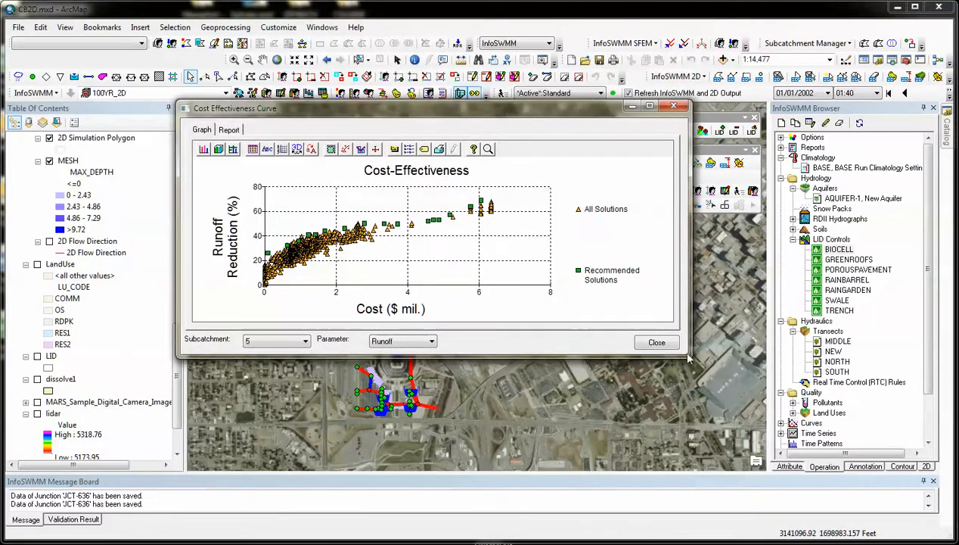
left_click_drag(686, 353, 761, 394)
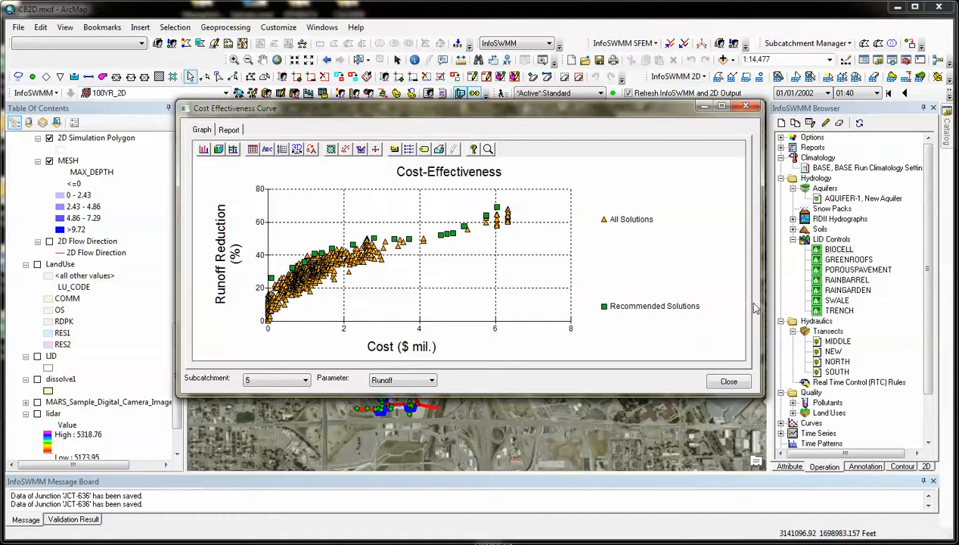
left_click(728, 382)
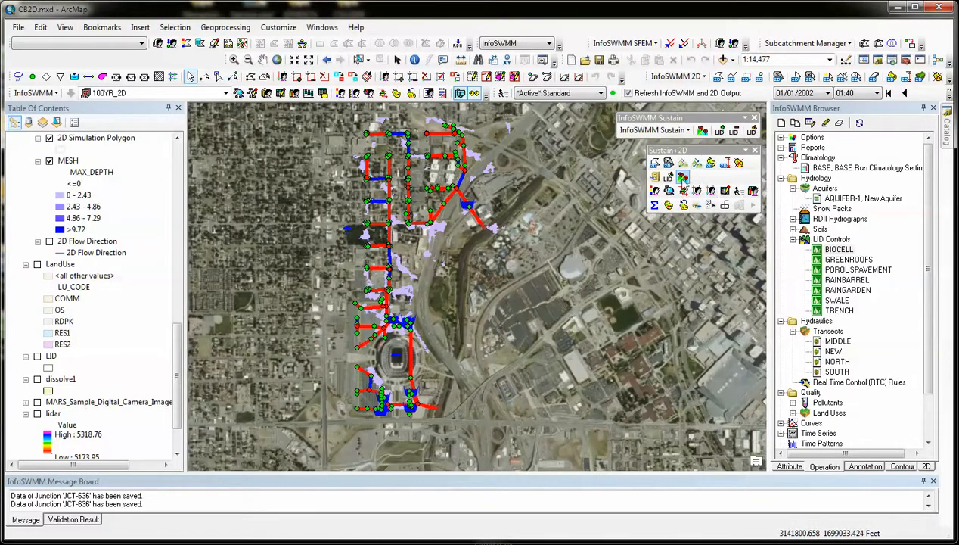
Open the Sustain LID Design Report and compare the green roof design of best solutions 1 and 3
left_click(672, 130)
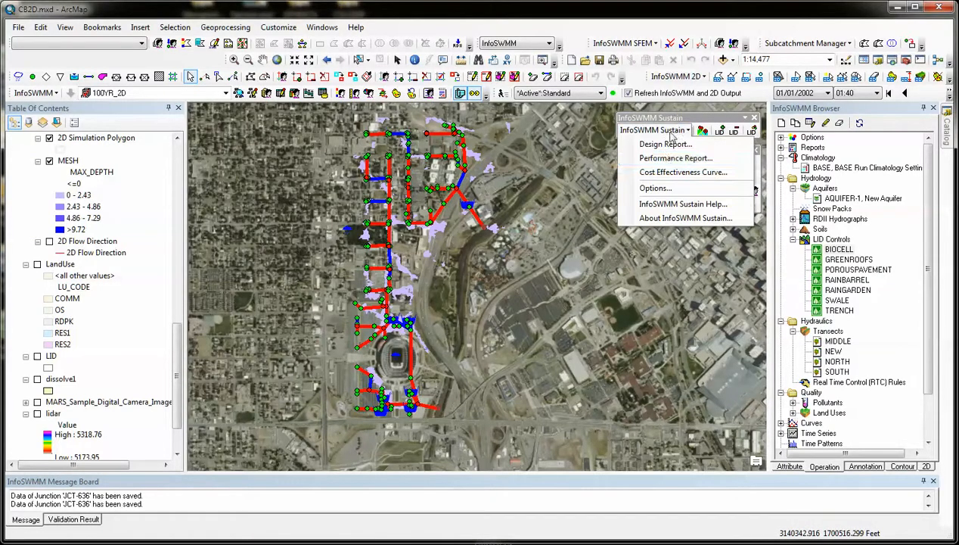
left_click(663, 148)
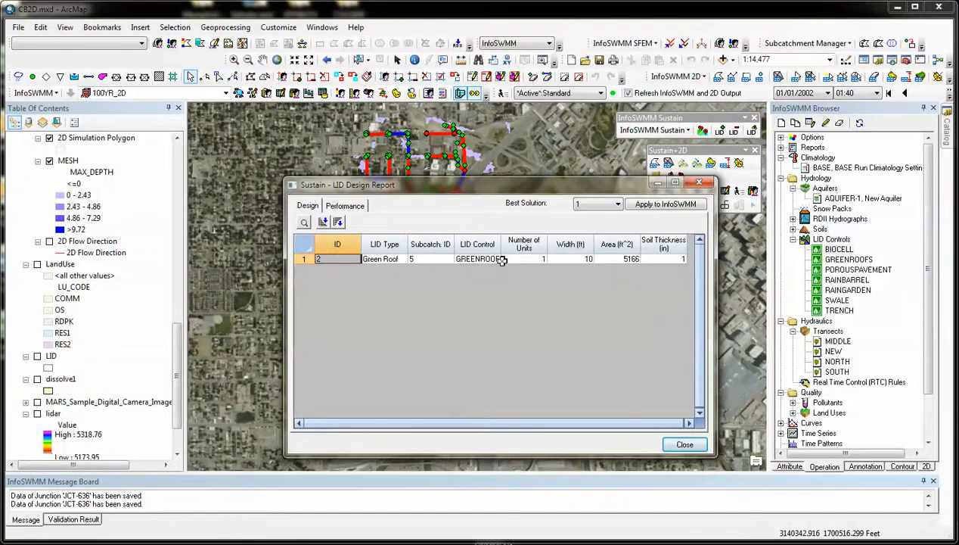
left_click(583, 204)
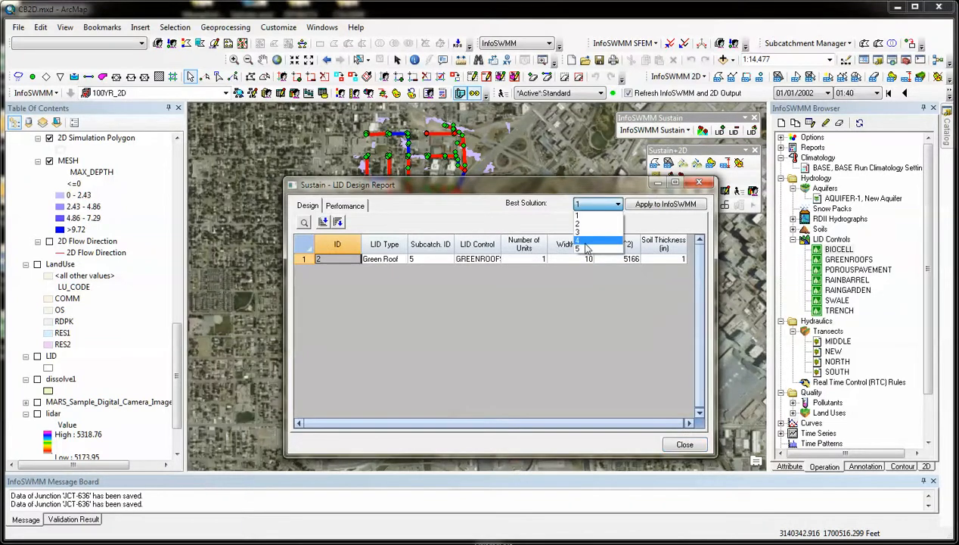
left_click(578, 217)
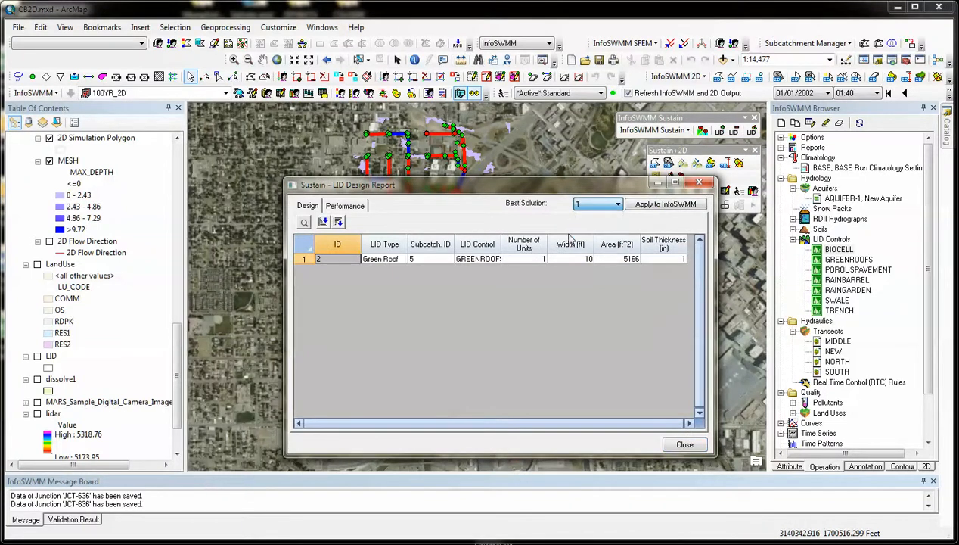
left_click(584, 204)
left_click(587, 235)
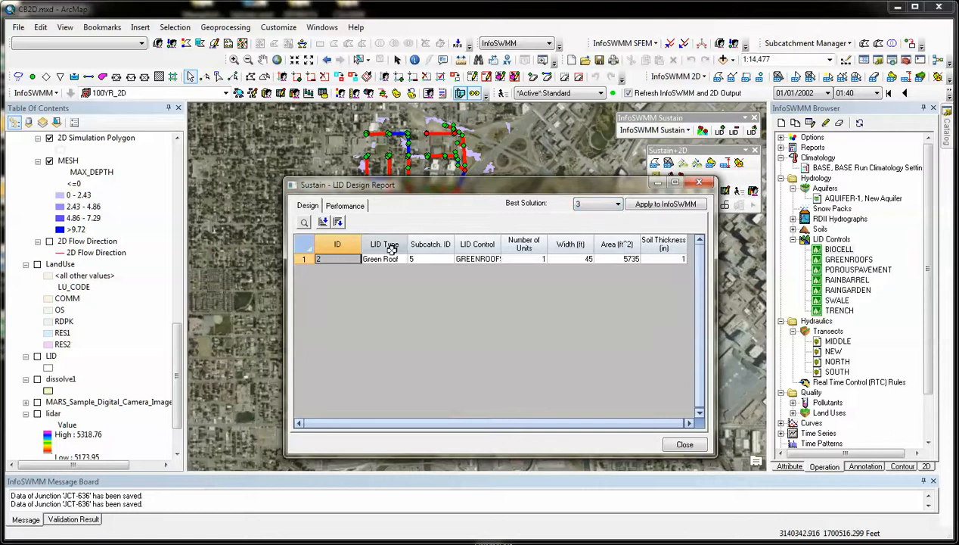
Review the LID performance results for best solution 3 and for best solution 2
left_click(342, 206)
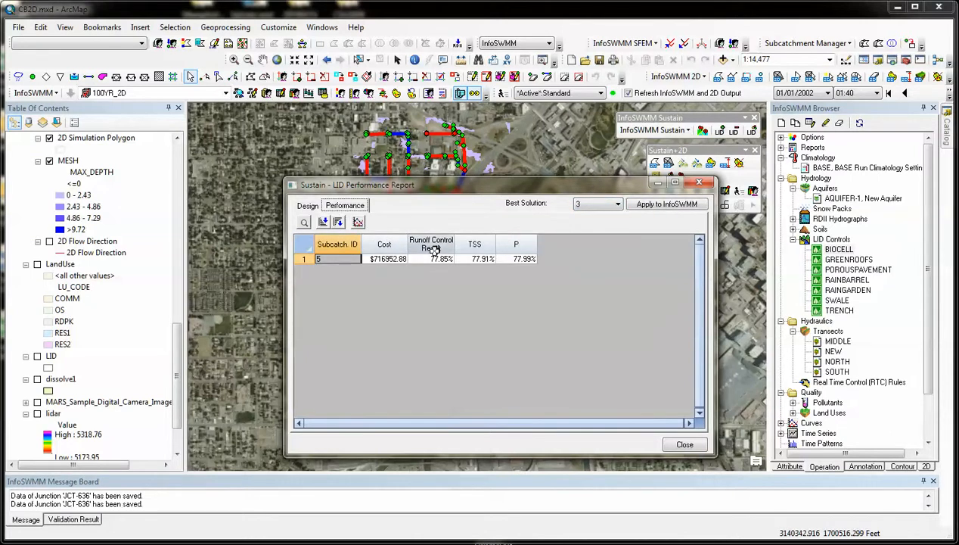
left_click(579, 204)
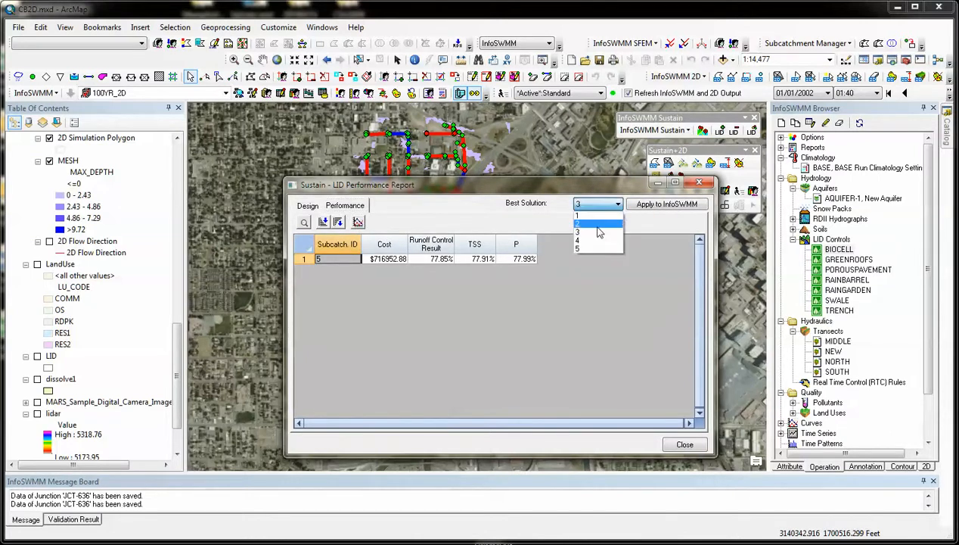
left_click(597, 225)
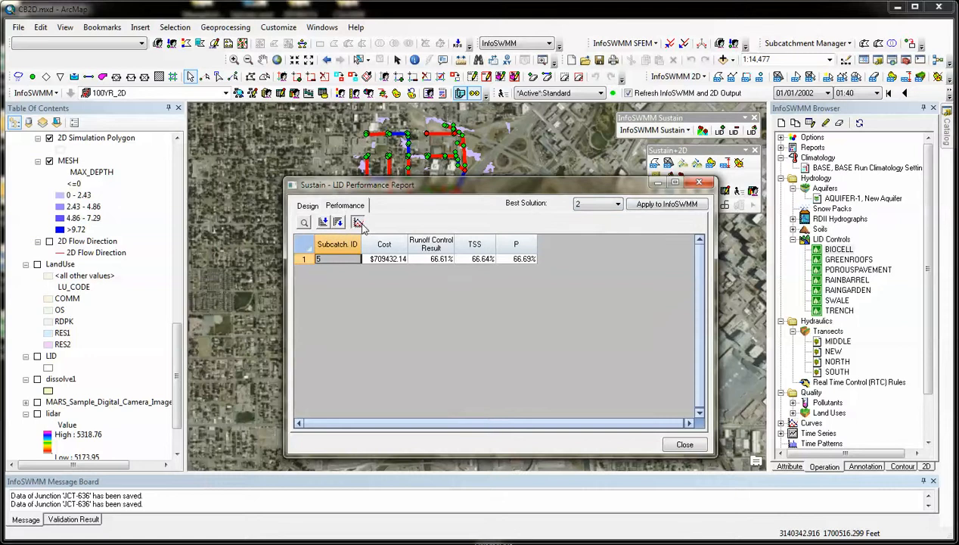
Graph subcatchment 5's Base and Sustain runoff for solution 2, then close the graph and the LID Performance Report
left_click(359, 222)
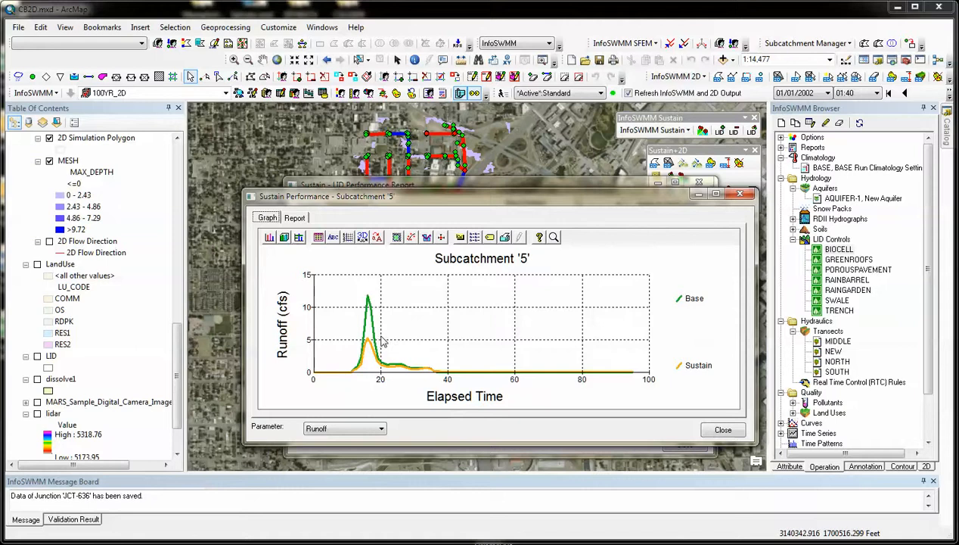
left_click(740, 194)
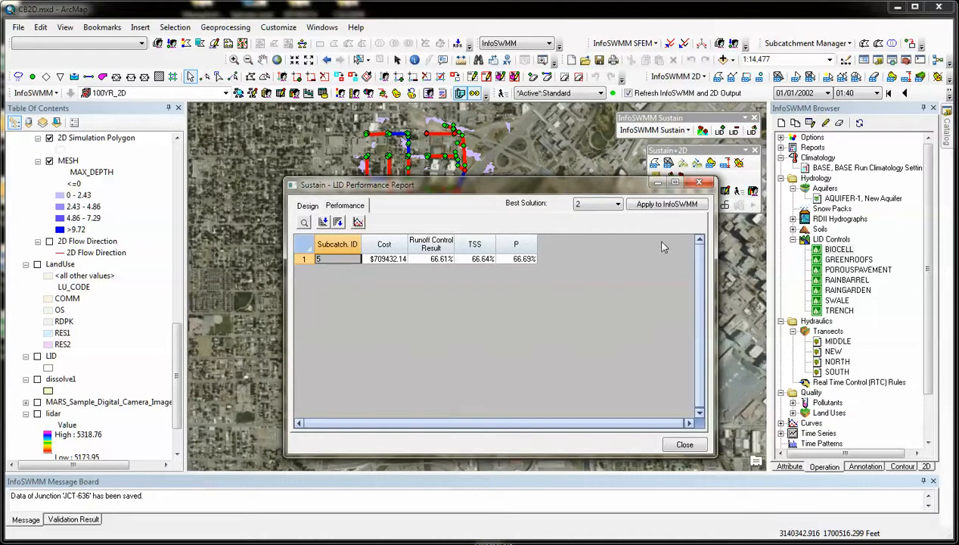
left_click(680, 445)
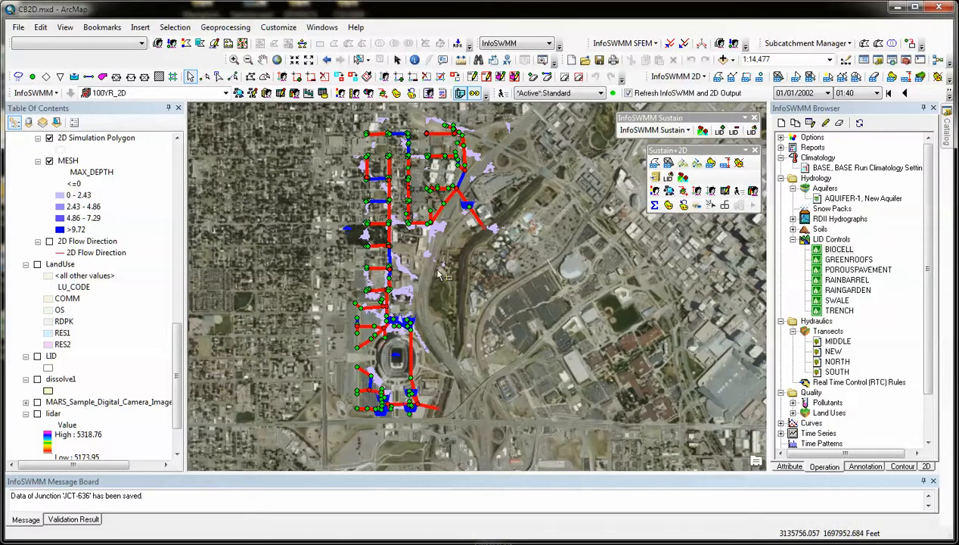